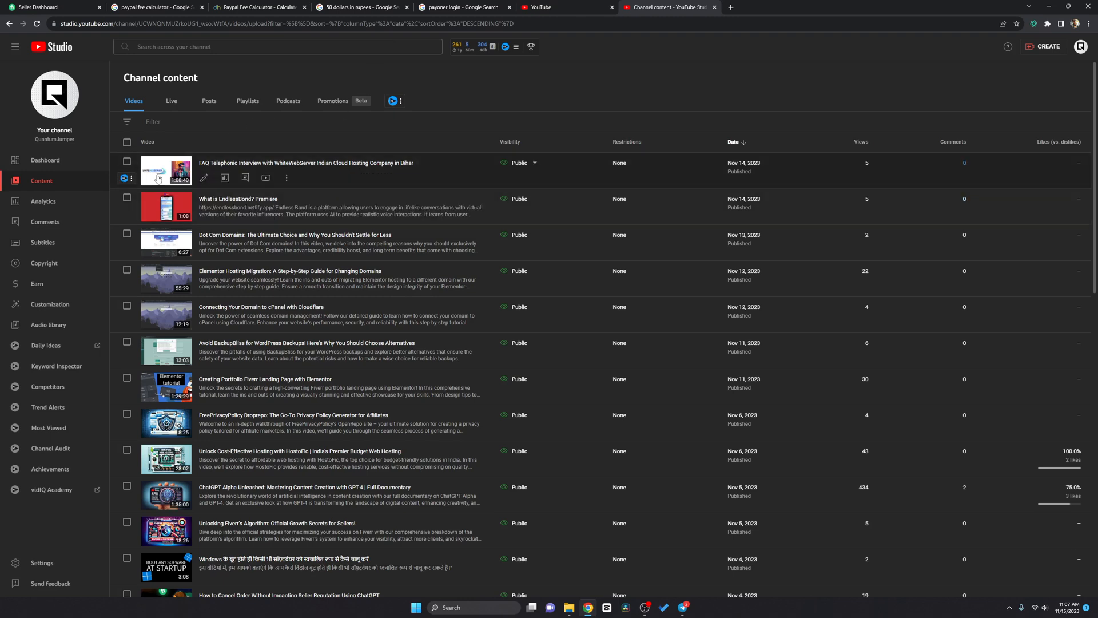
Step: Open a new tab and navigate to the SoundCloud site from the address bar
{"action": "left_click", "coordinate": [730, 7]}
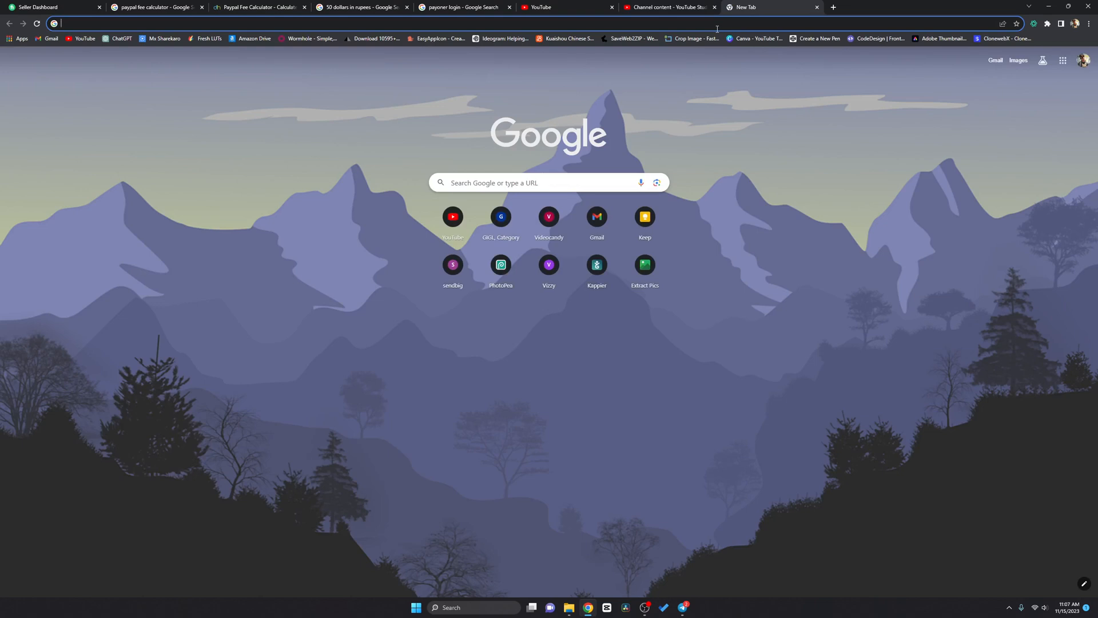
{"action": "left_click", "coordinate": [716, 28]}
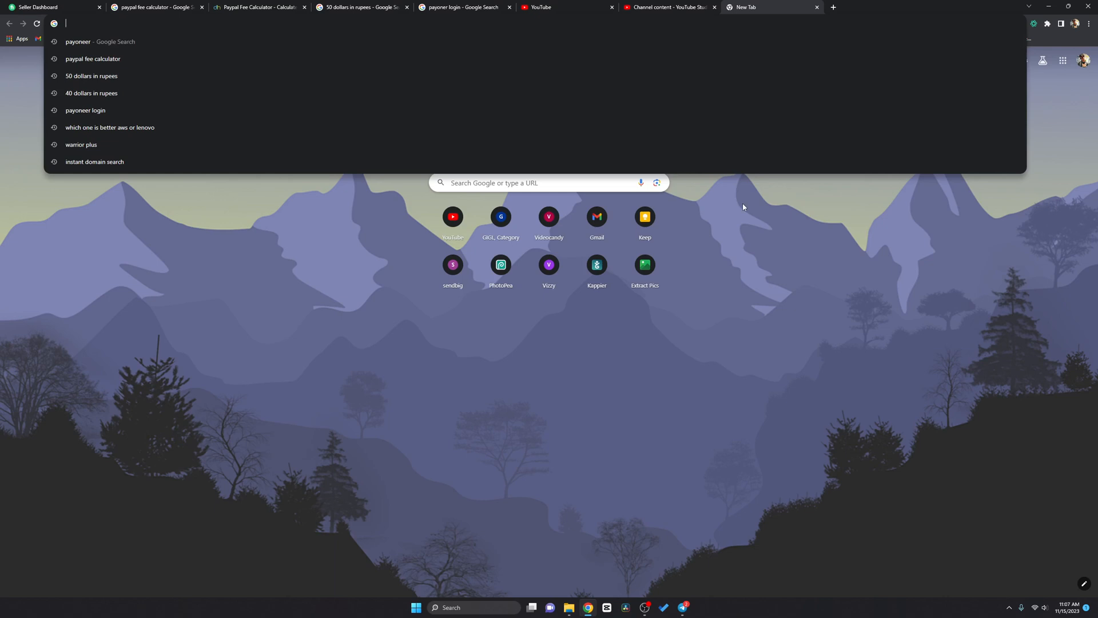
{"action": "left_click", "coordinate": [483, 113]}
{"action": "left_click", "coordinate": [467, 22]}
{"action": "type", "text": "downloader"}
{"action": "key", "text": "Escape"}
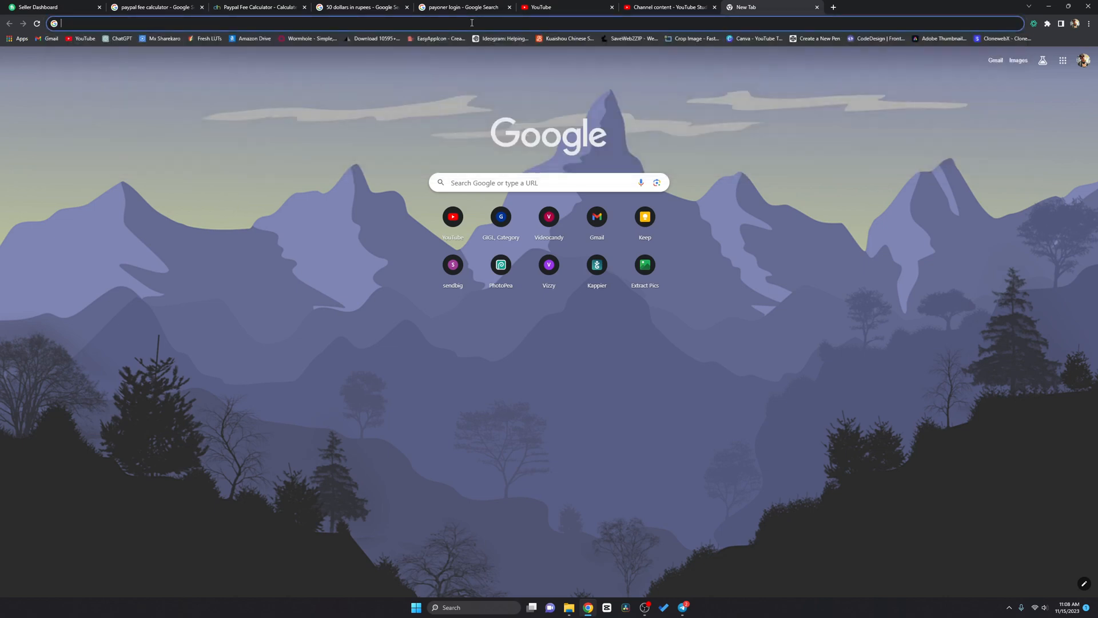
{"action": "type", "text": "sound"}
{"action": "key", "text": "Return"}
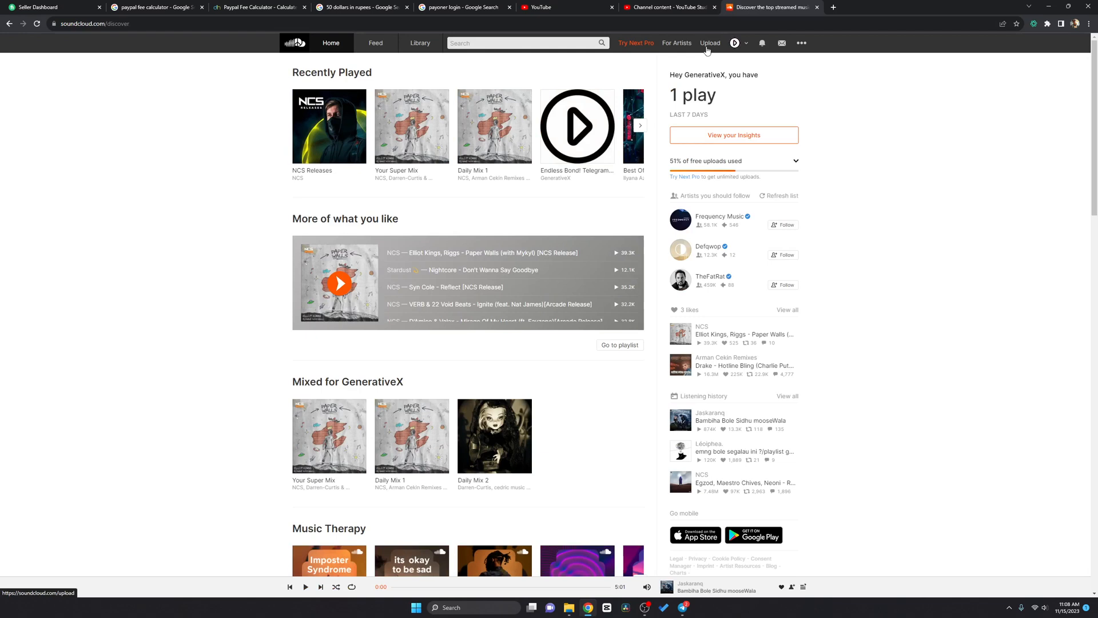
Step: Go to your own SoundCloud profile from the account avatar menu
{"action": "left_click", "coordinate": [735, 43]}
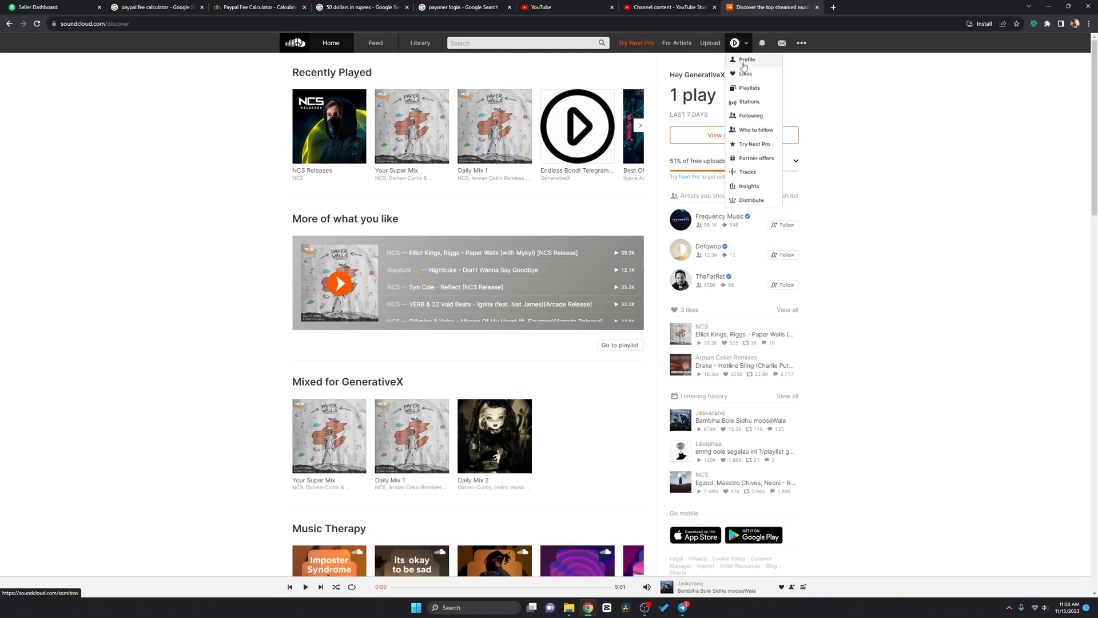
{"action": "left_click", "coordinate": [743, 65]}
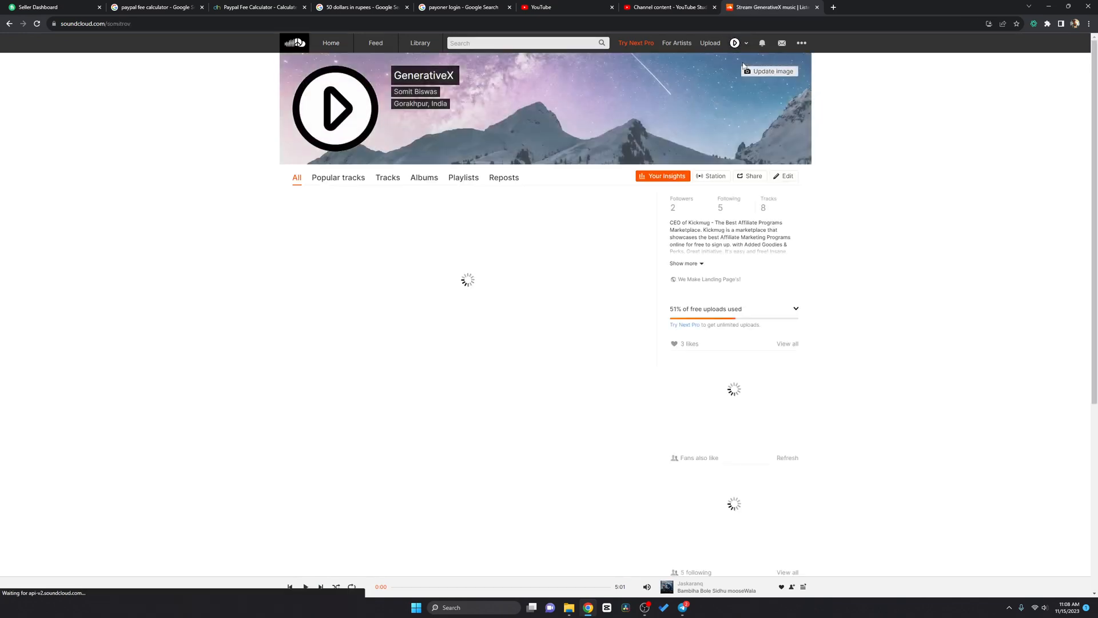
{"action": "scroll", "coordinate": [392, 323], "scroll_direction": "down", "scroll_amount": 1}
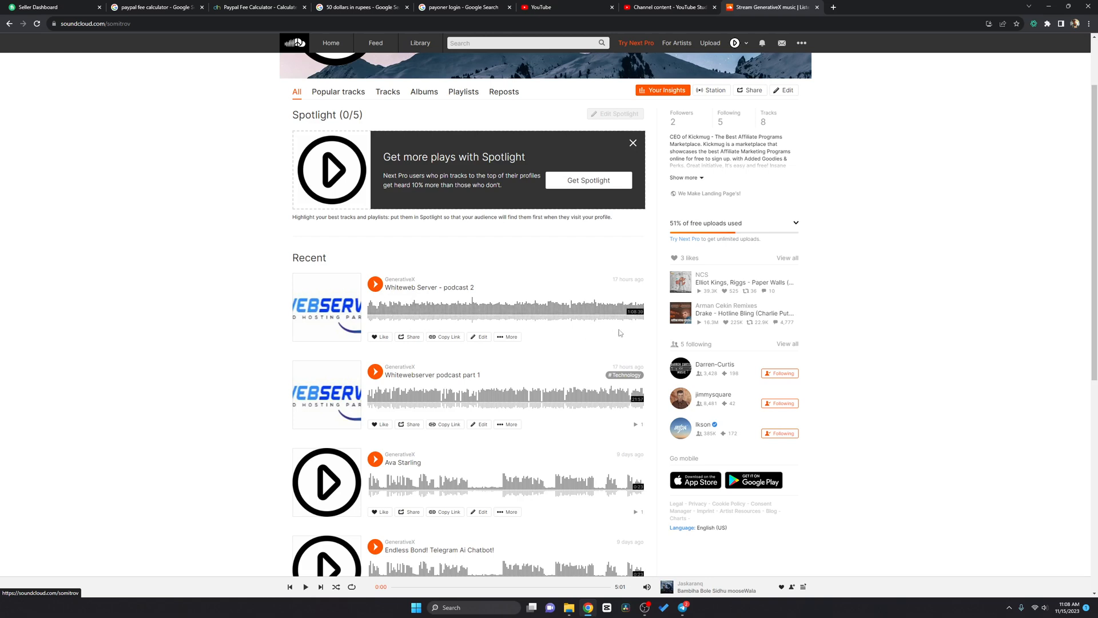
{"action": "scroll", "coordinate": [517, 339], "scroll_direction": "down", "scroll_amount": 1}
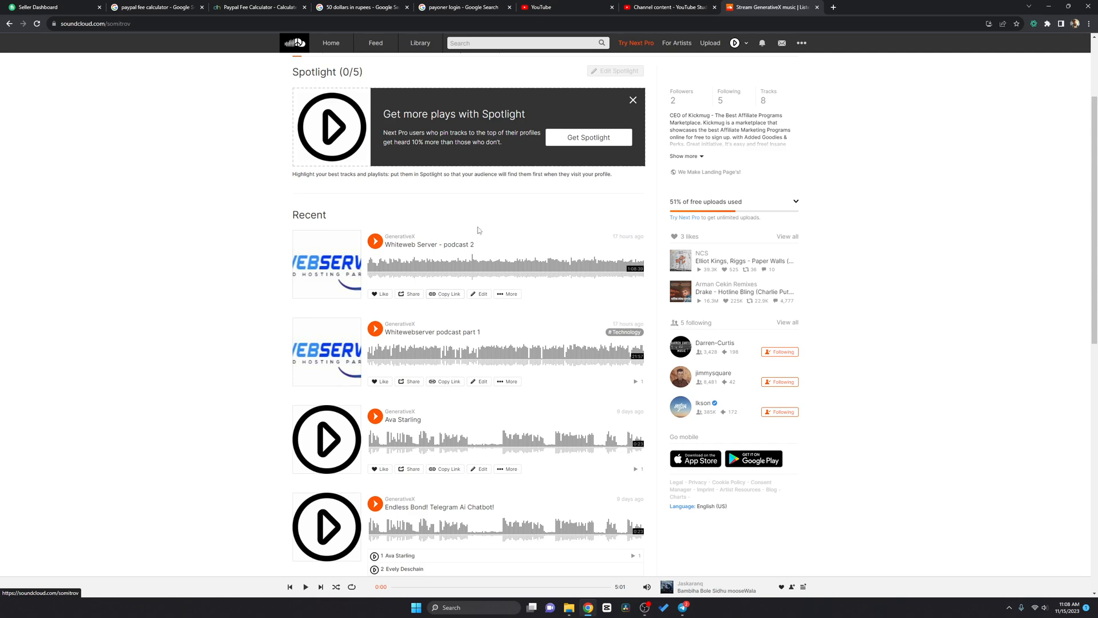
{"action": "scroll", "coordinate": [478, 226], "scroll_direction": "up", "scroll_amount": 1}
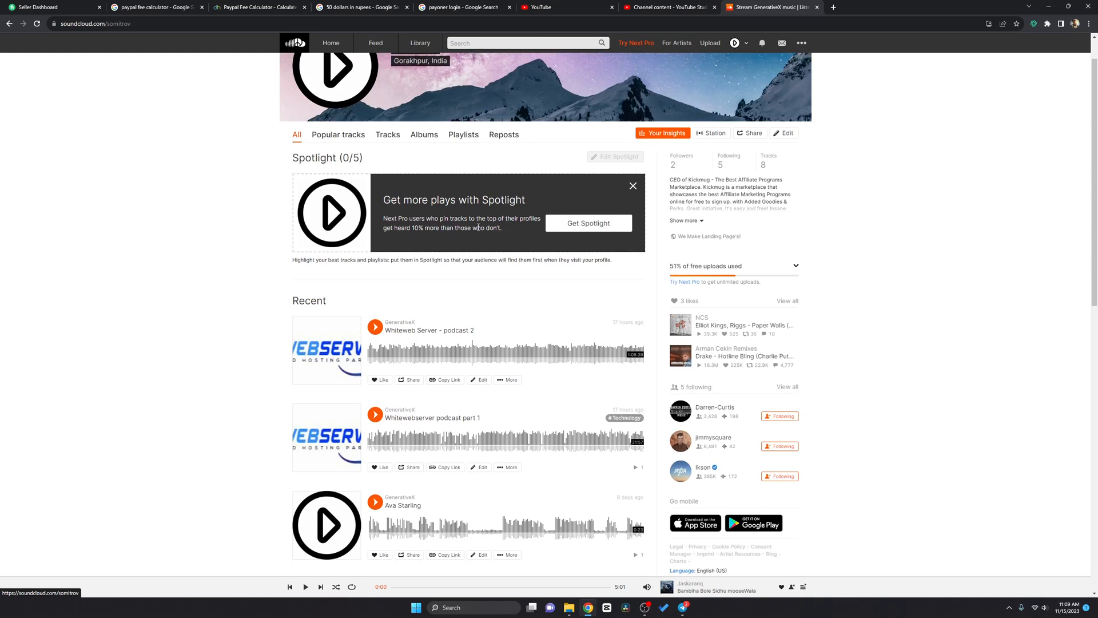
{"action": "scroll", "coordinate": [477, 227], "scroll_direction": "down", "scroll_amount": 2}
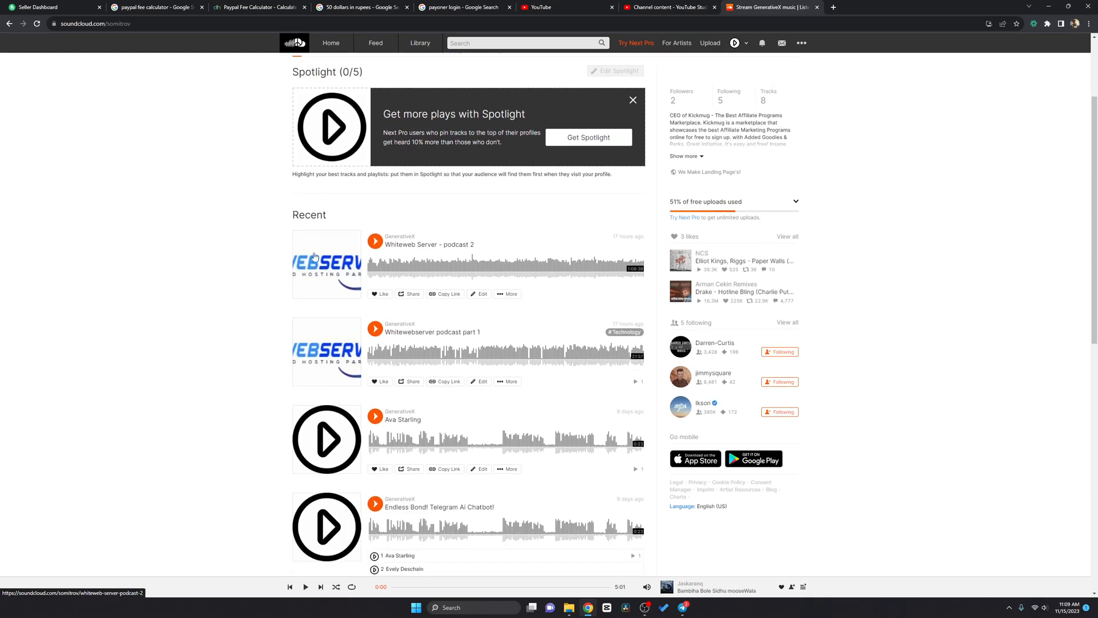
Step: Copy the link to the Whiteweb Server - podcast 2 track and open a new tab
{"action": "left_click", "coordinate": [506, 301]}
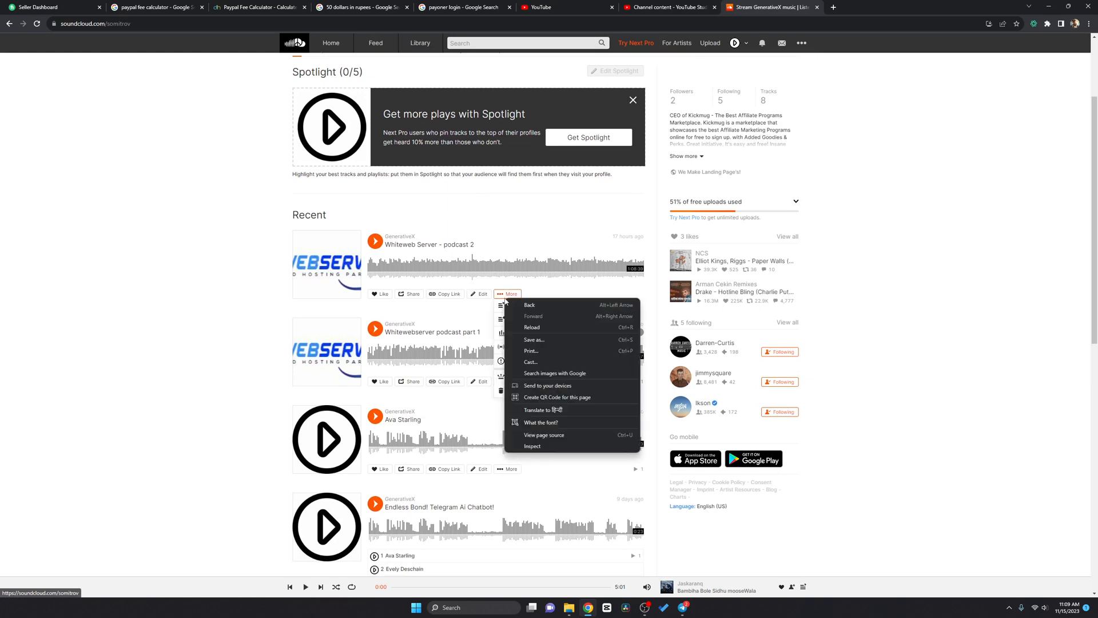
{"action": "left_click", "coordinate": [213, 281]}
{"action": "left_click", "coordinate": [498, 297]}
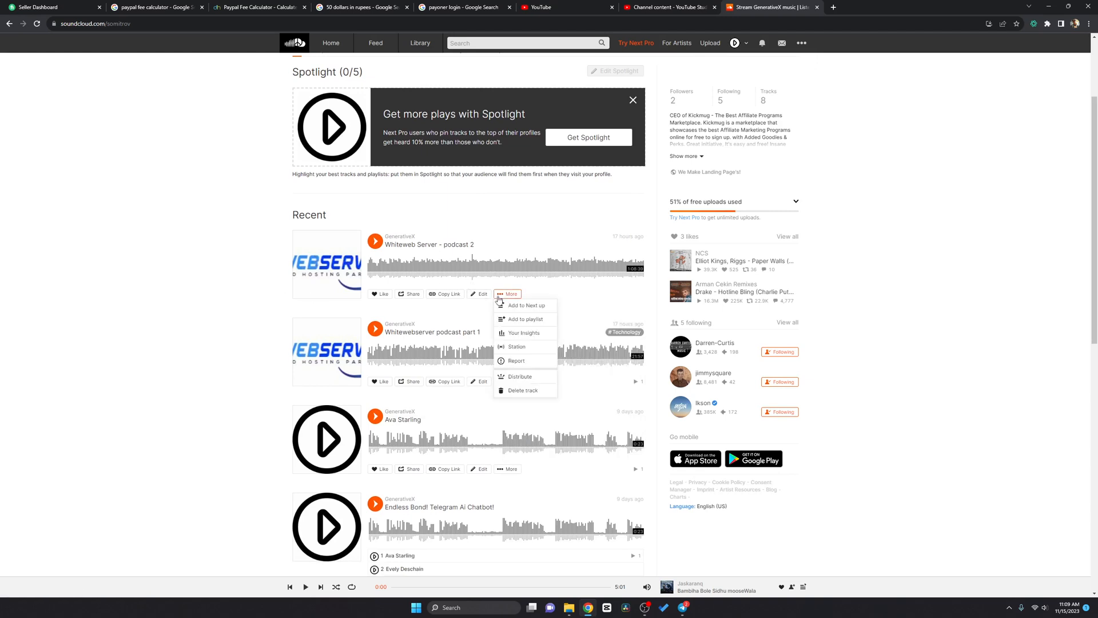
{"action": "left_click", "coordinate": [440, 315]}
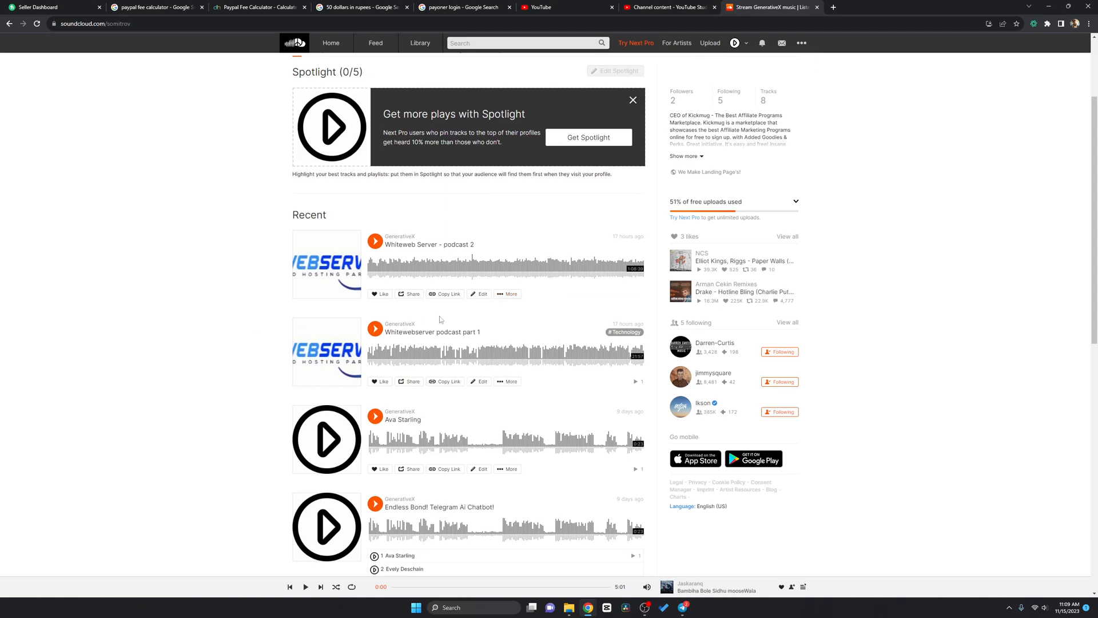
{"action": "left_click", "coordinate": [446, 295]}
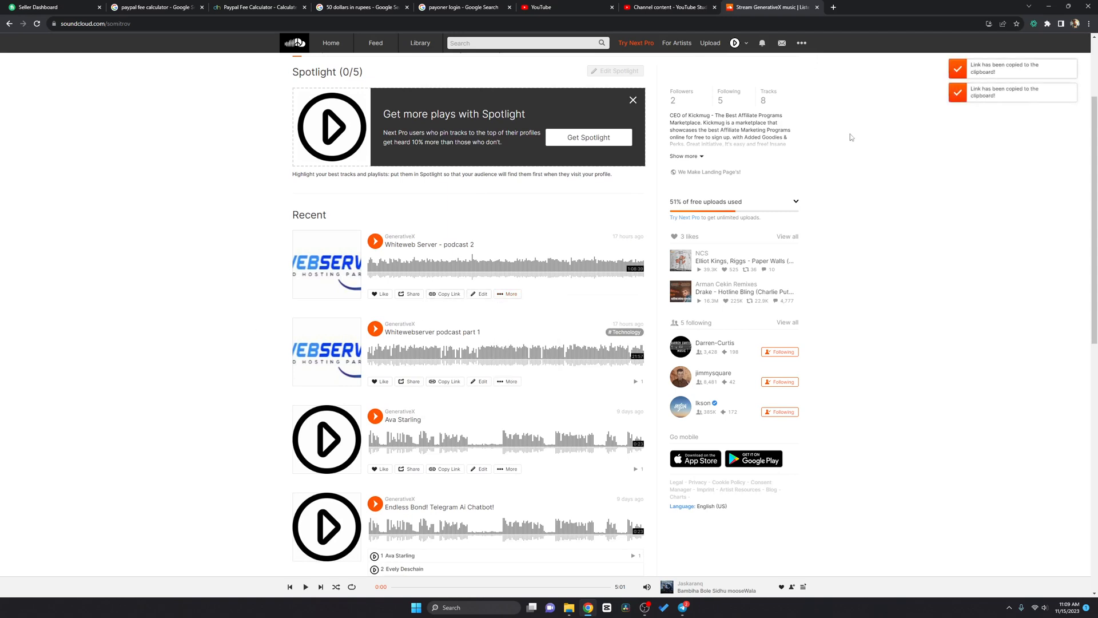
{"action": "left_click", "coordinate": [834, 8]}
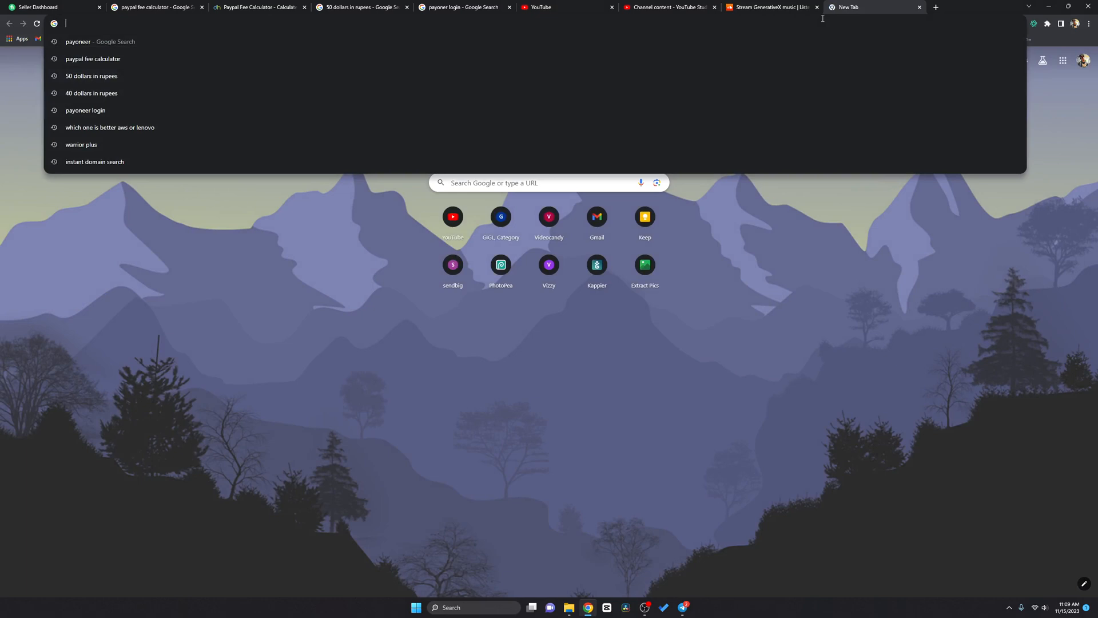
{"action": "type", "text": "soundcloud downloader"}
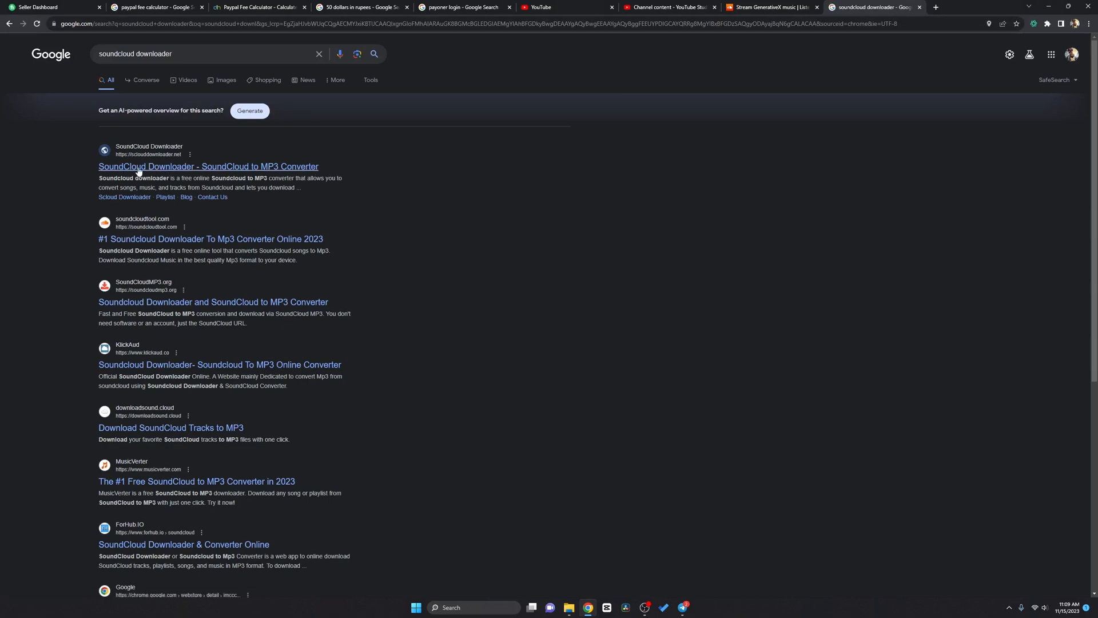
Step: Open the SoundCloud Downloader - SoundCloud to MP3 Converter search result
{"action": "left_click", "coordinate": [176, 171]}
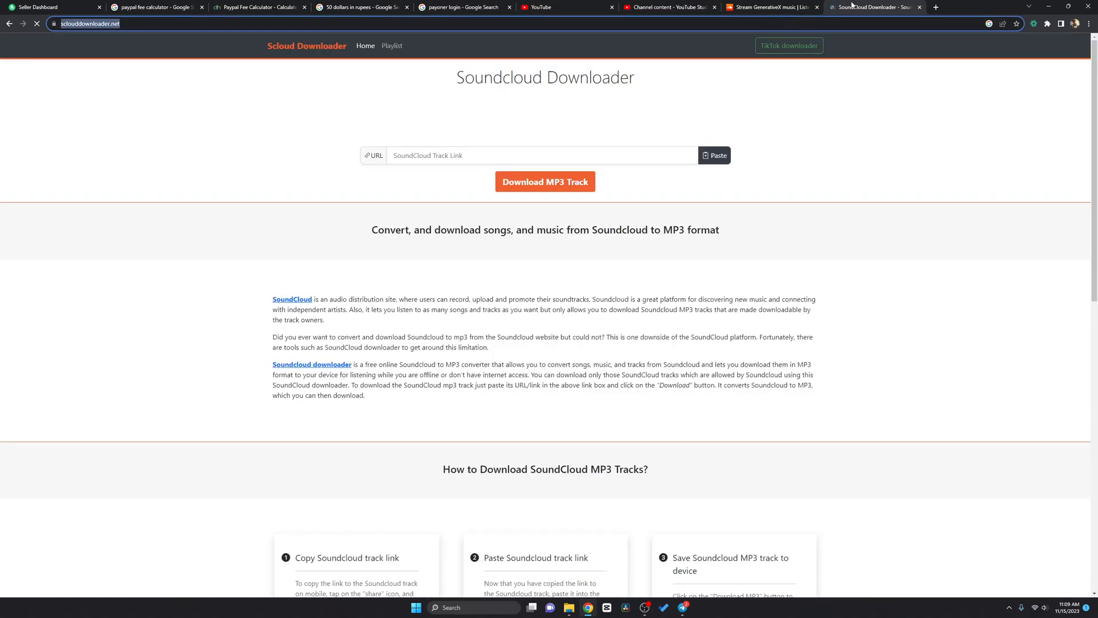
Step: Paste the podcast track link into Scloud Downloader's URL field, then close that tab
{"action": "left_click", "coordinate": [506, 149]}
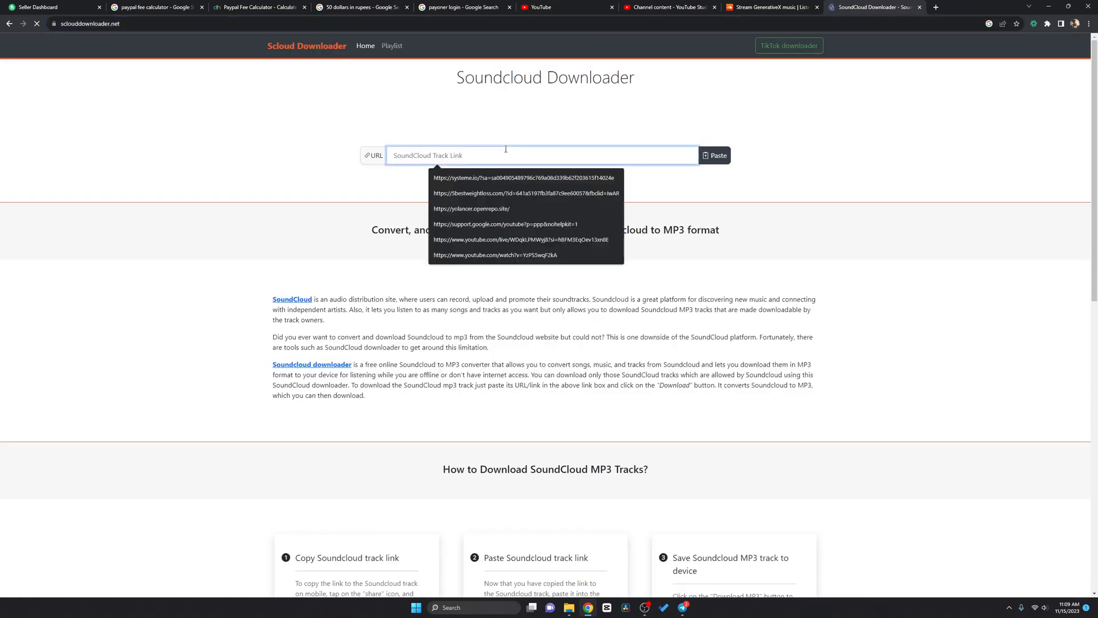
{"action": "key", "text": "ctrl+v"}
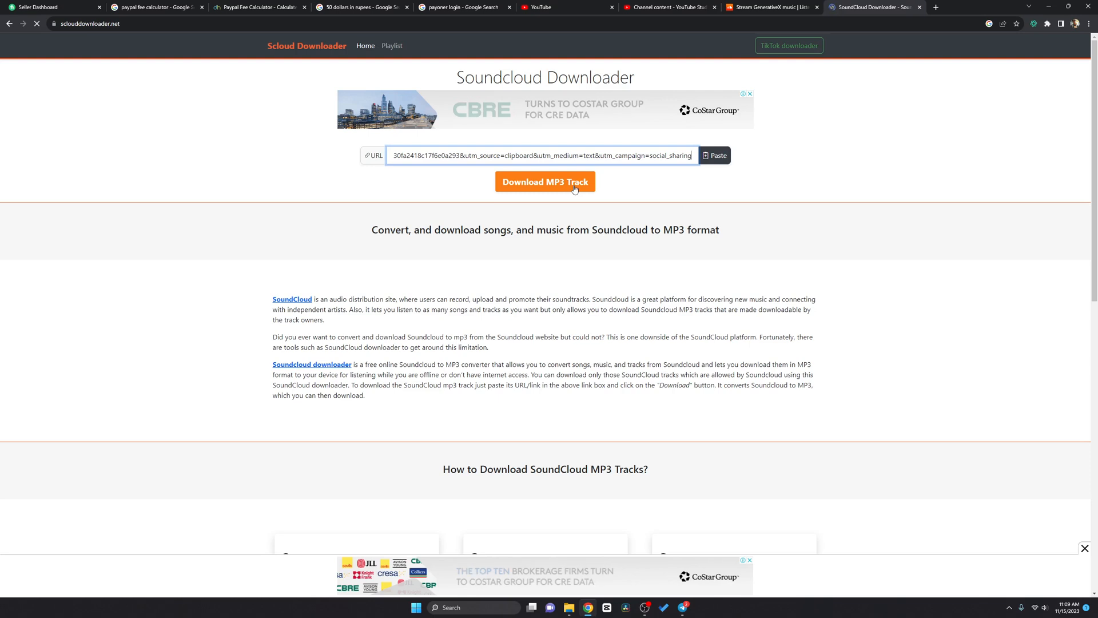
{"action": "left_click", "coordinate": [918, 7]}
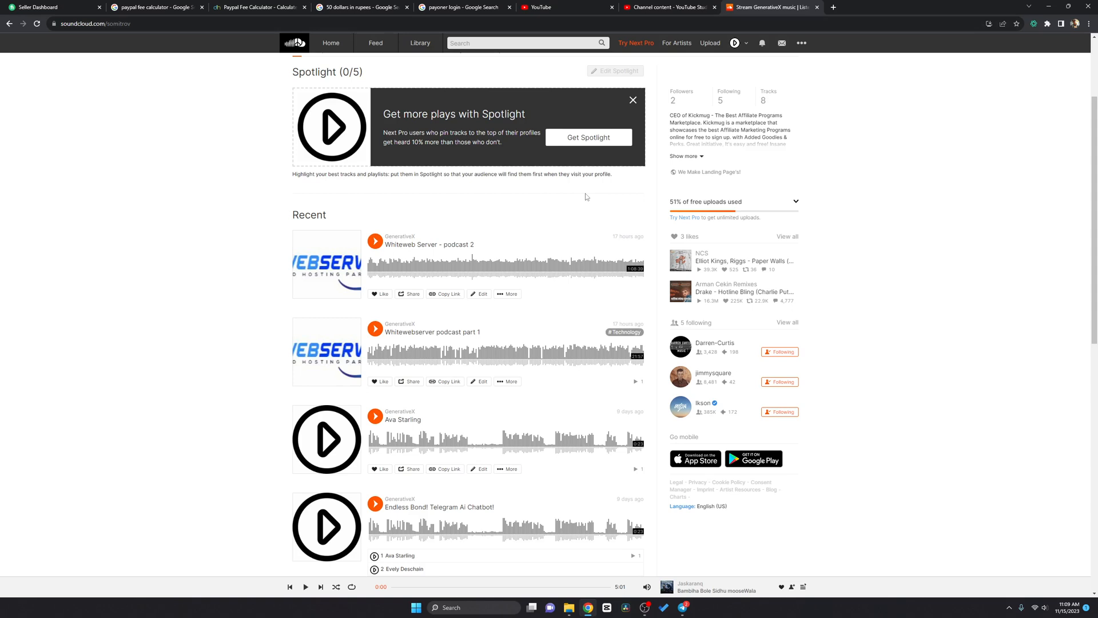
{"action": "left_click", "coordinate": [386, 7]}
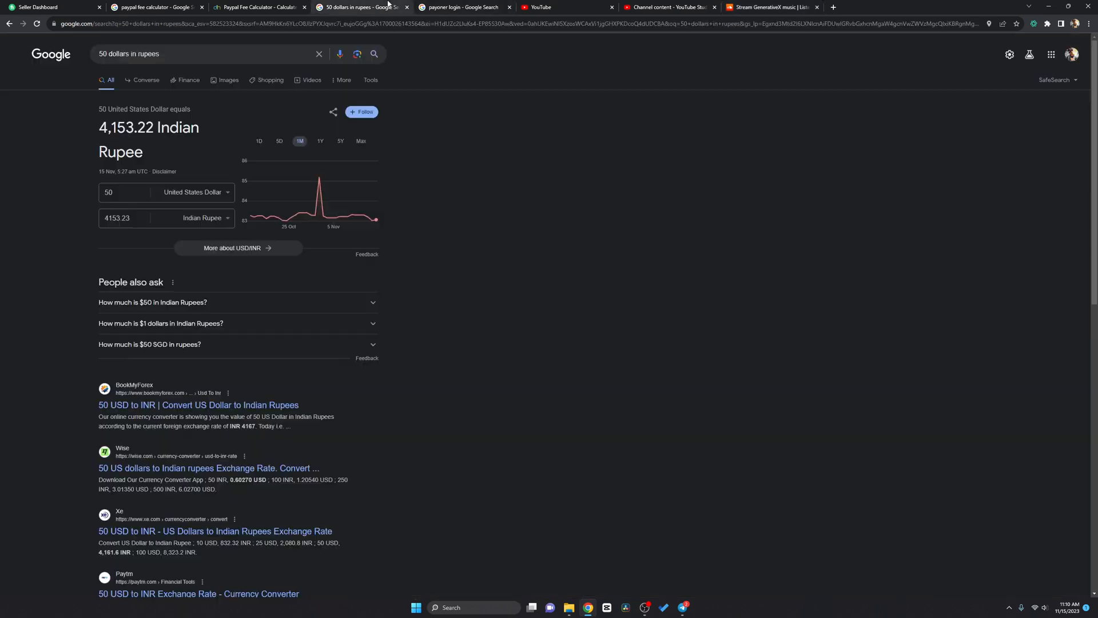
{"action": "left_click", "coordinate": [229, 7]}
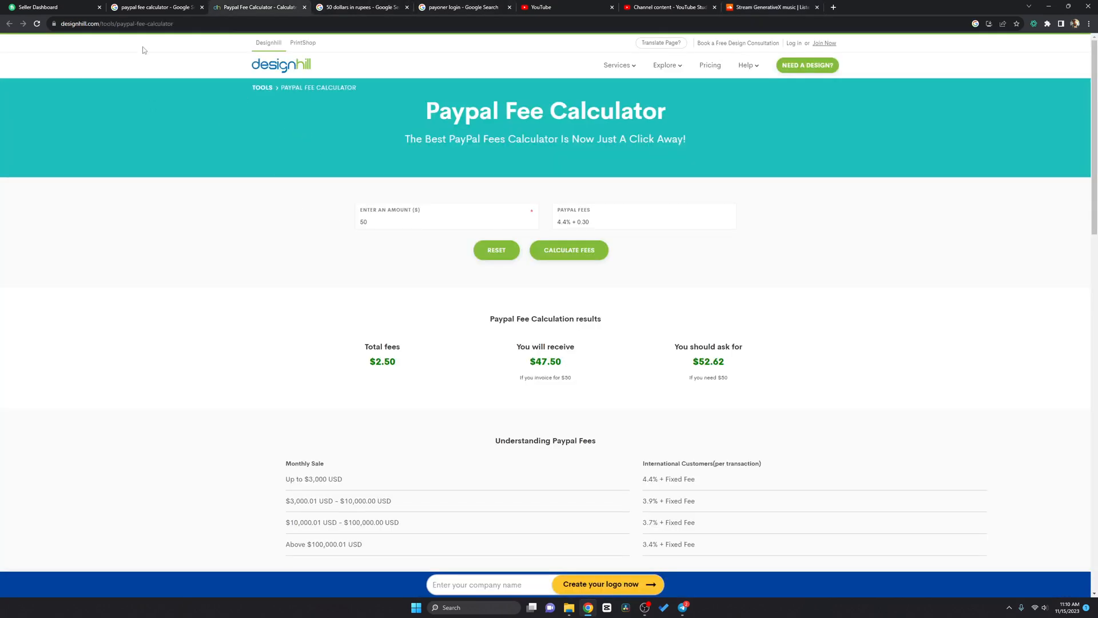
{"action": "left_click", "coordinate": [149, 7]}
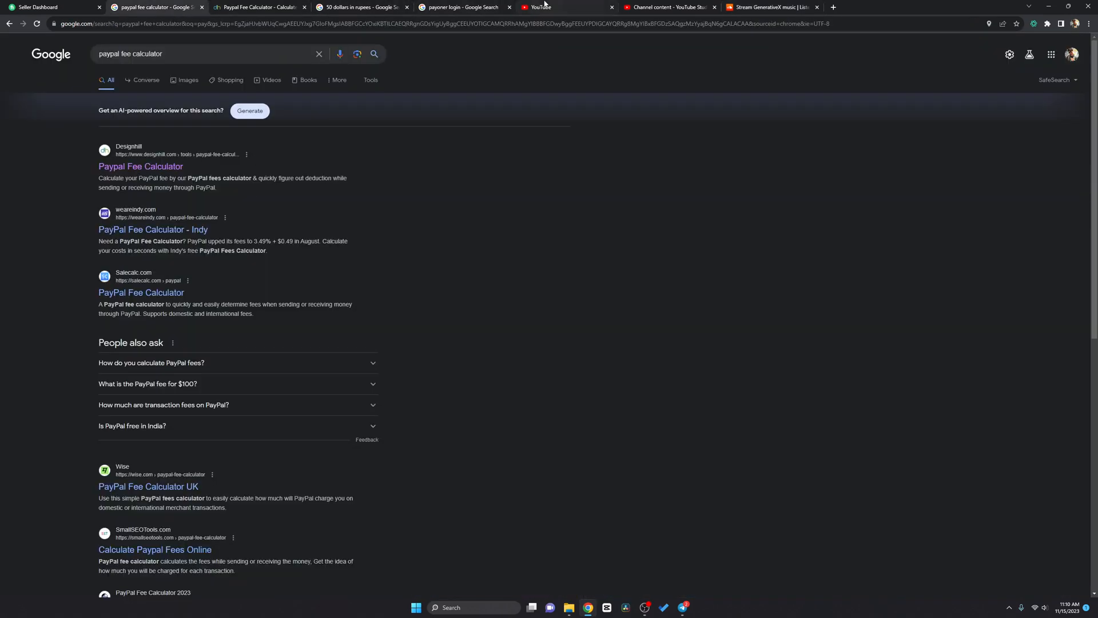
{"action": "left_click", "coordinate": [561, 7]}
{"action": "left_click", "coordinate": [686, 6]}
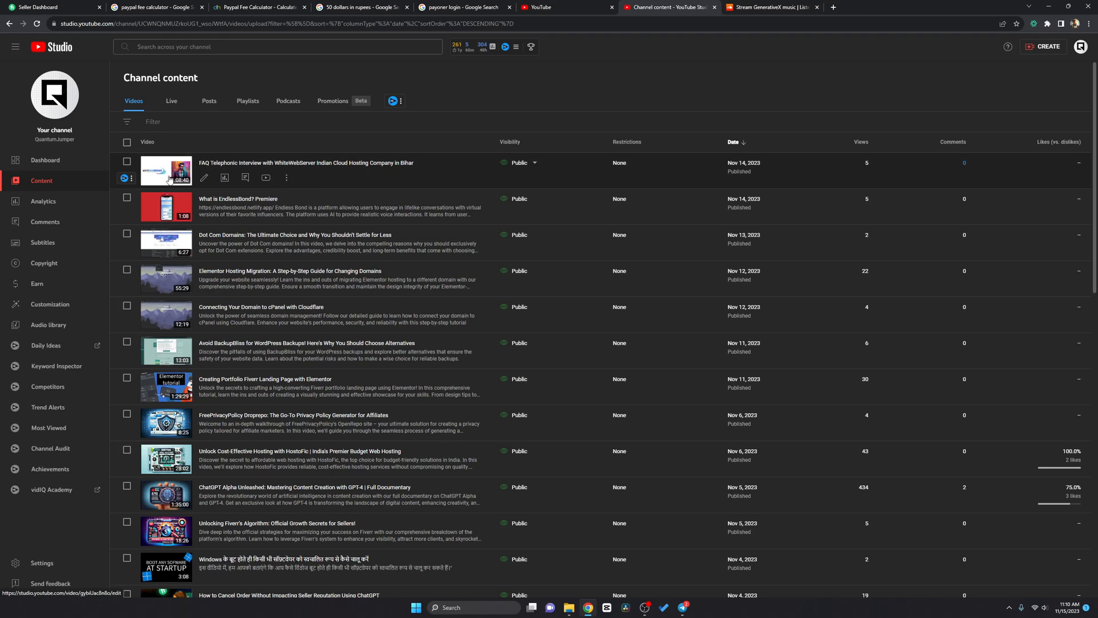
{"action": "left_click", "coordinate": [763, 6]}
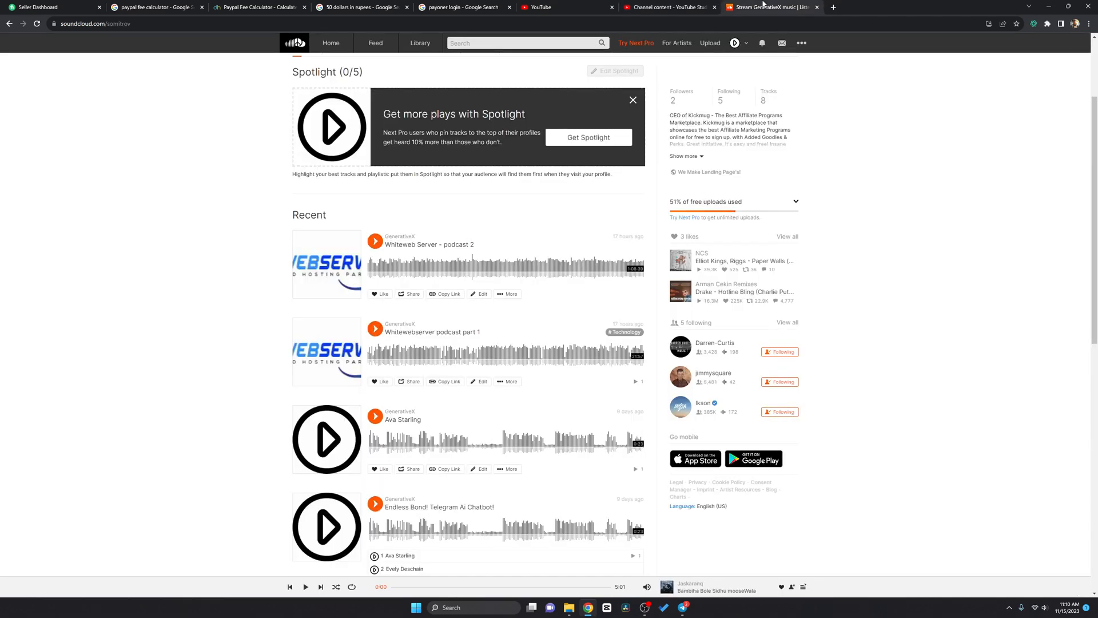
Step: Switch from the SoundCloud profile to the YouTube Studio channel content tab
{"action": "left_click", "coordinate": [519, 43]}
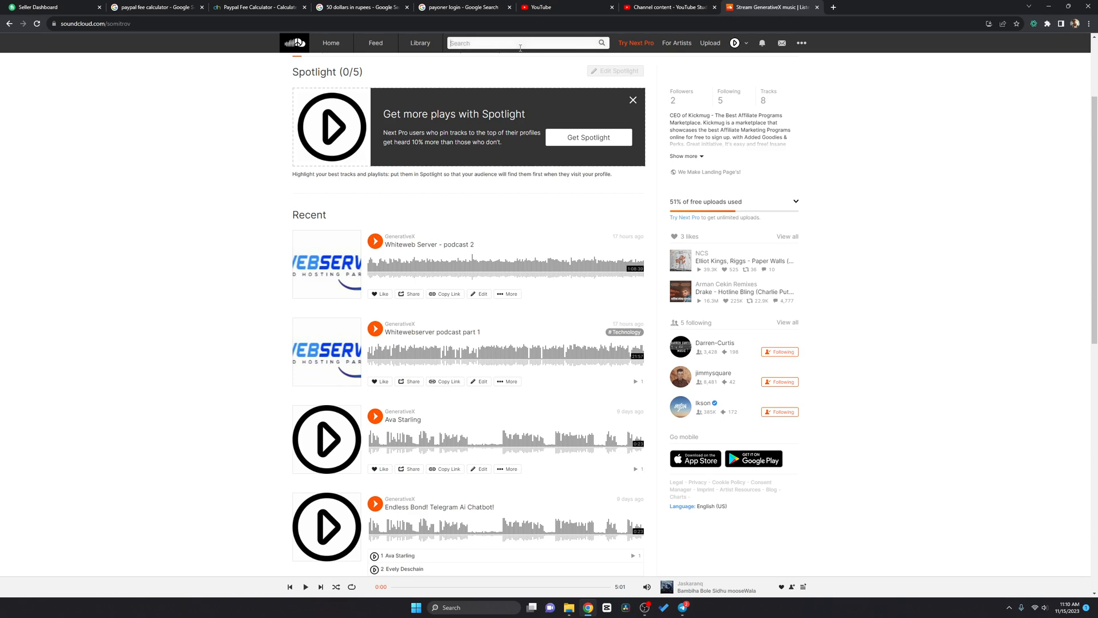
{"action": "left_click", "coordinate": [669, 7]}
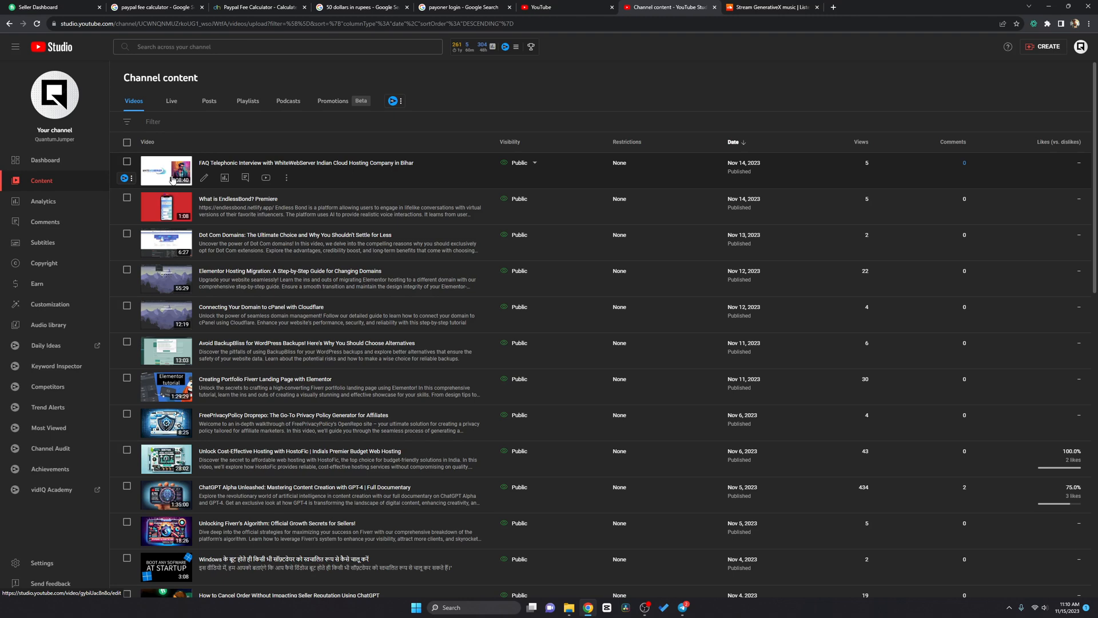
{"action": "left_click", "coordinate": [767, 7]}
{"action": "left_click", "coordinate": [660, 7]}
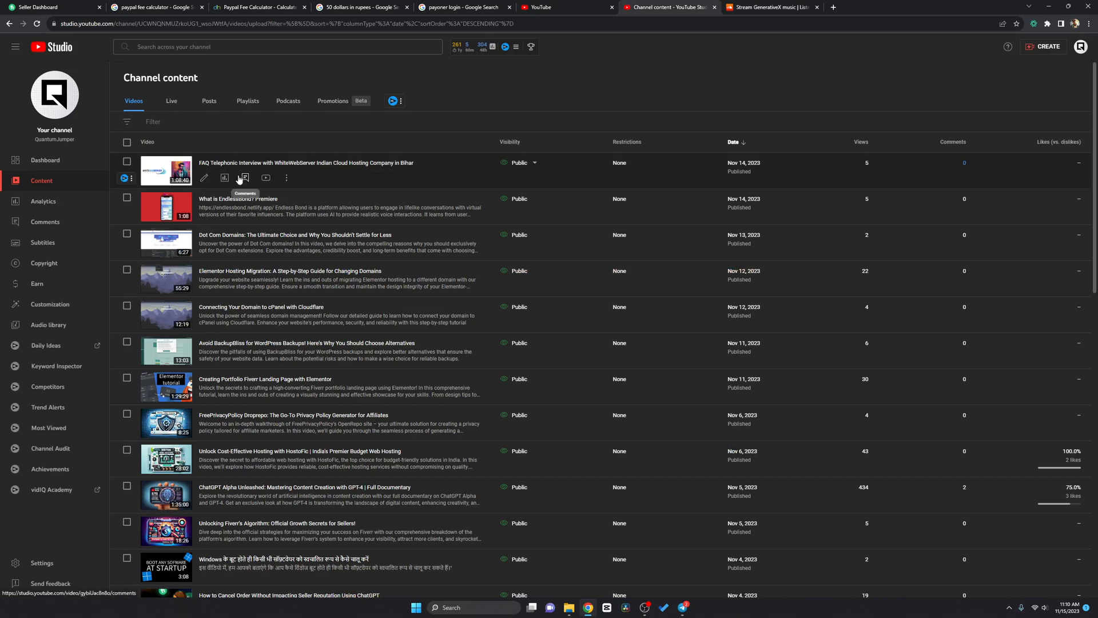